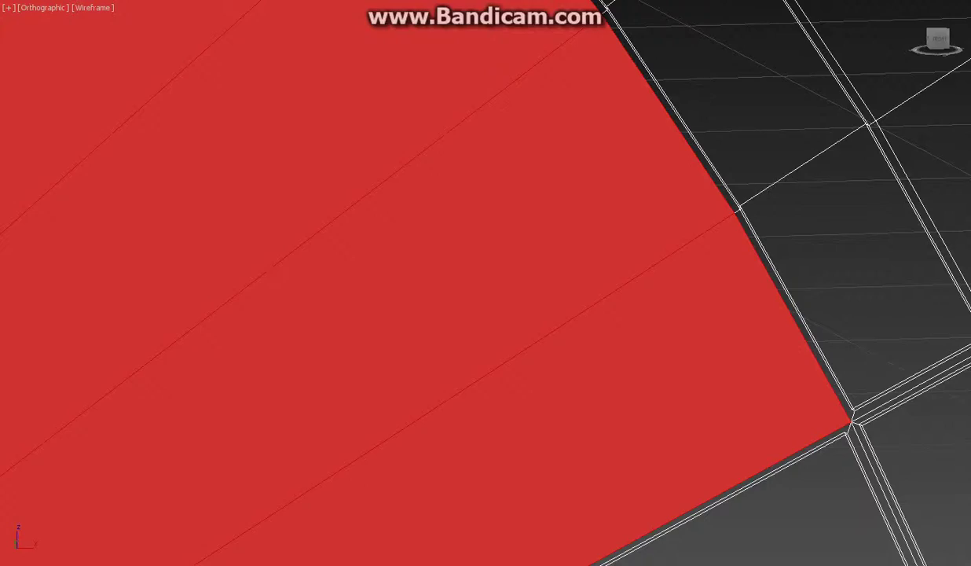
Step: Zoom and pan the view over to the dartboard's outer ring
scroll(486, 283, down, 2)
scroll(486, 283, down, 3)
scroll(485, 283, down, 3)
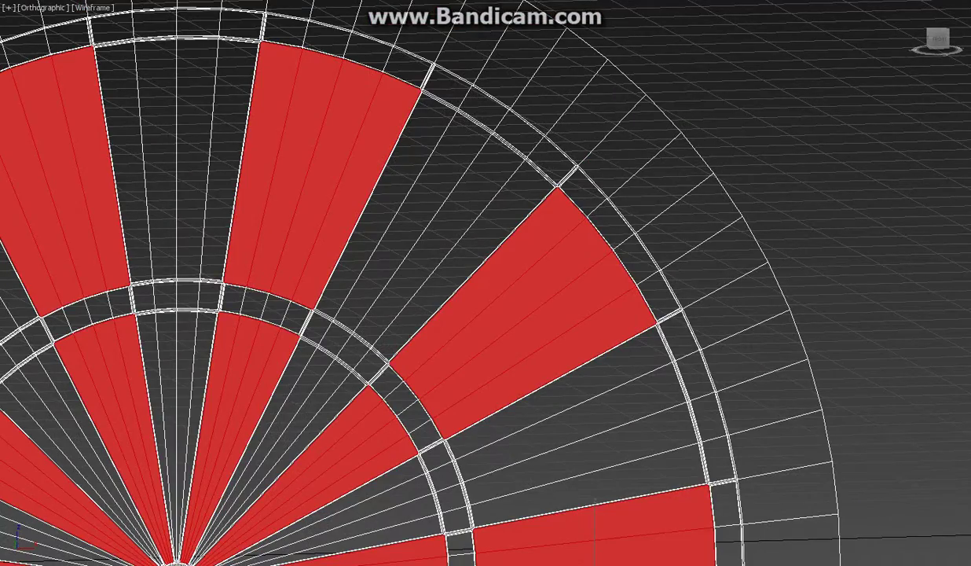
middle_drag(314, 354, 760, 185)
middle_drag(486, 393, 467, 50)
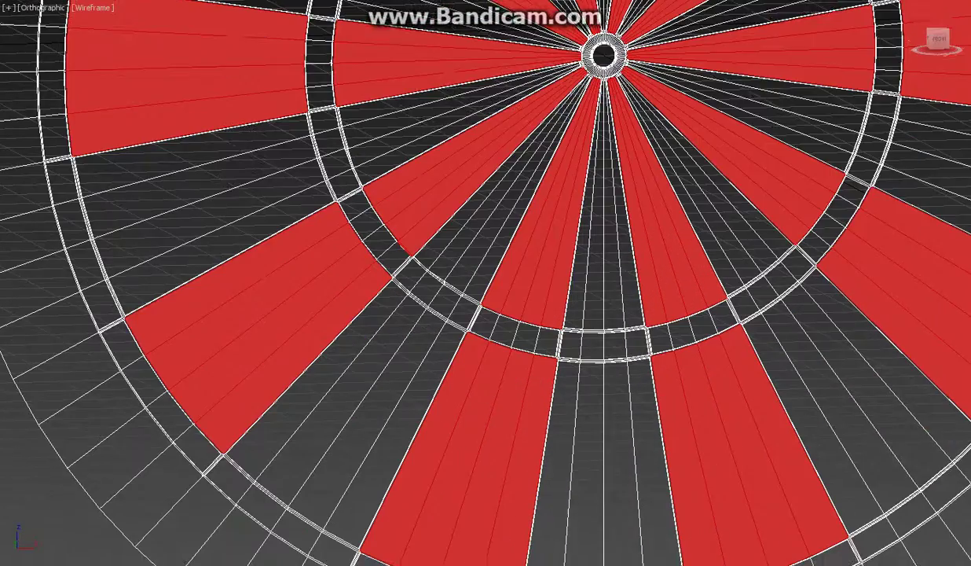
middle_drag(485, 315, 507, 240)
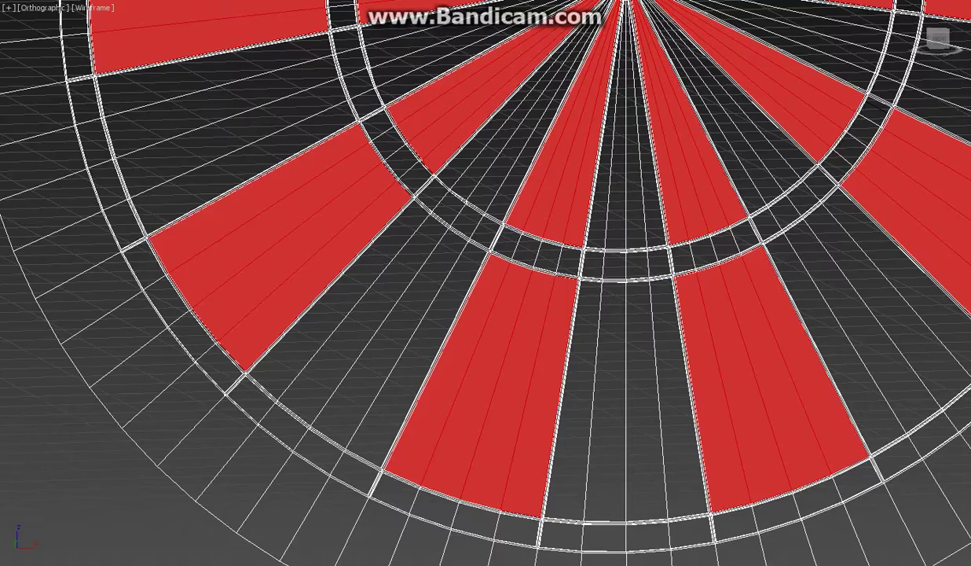
scroll(668, 381, down, 3)
scroll(668, 381, down, 3)
scroll(668, 381, down, 3)
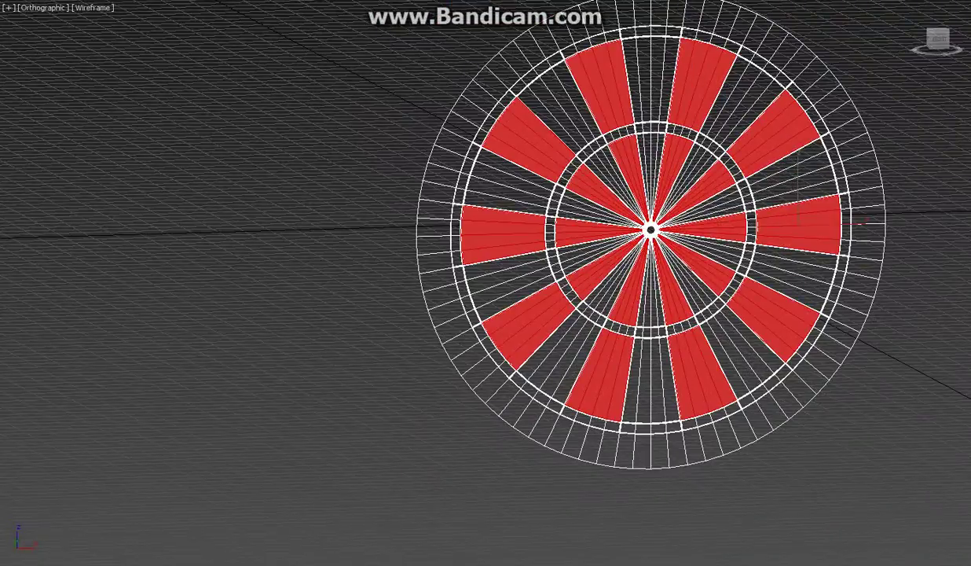
middle_drag(707, 196, 616, 356)
Step: Select one outer-ring face and extend the selection around the entire outer ring
click(748, 275)
scroll(720, 220, up, 5)
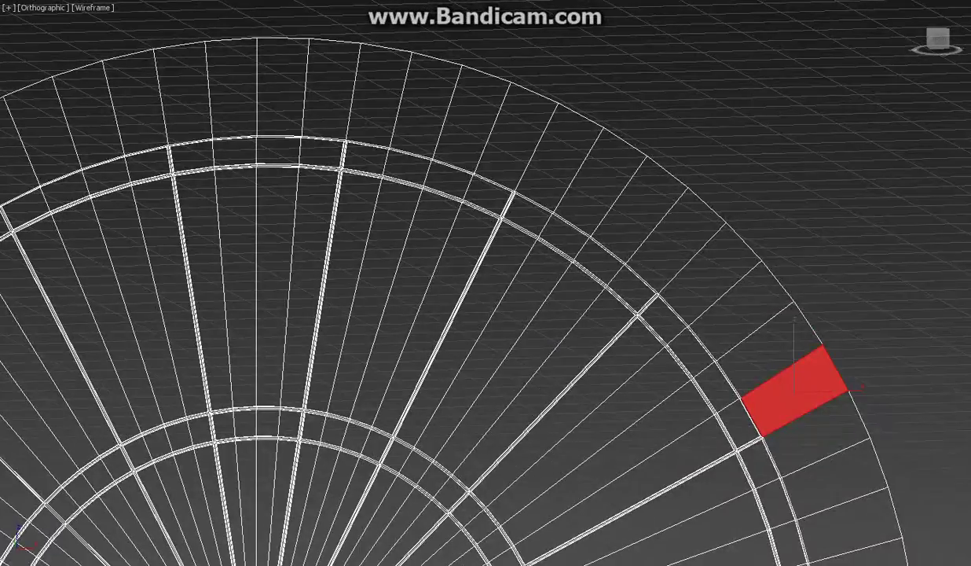
key(alt+l)
scroll(683, 257, down, 8)
middle_drag(682, 257, 716, 207)
Step: Zoom, pan and orbit around the board to check the selected outer ring
scroll(747, 310, up, 5)
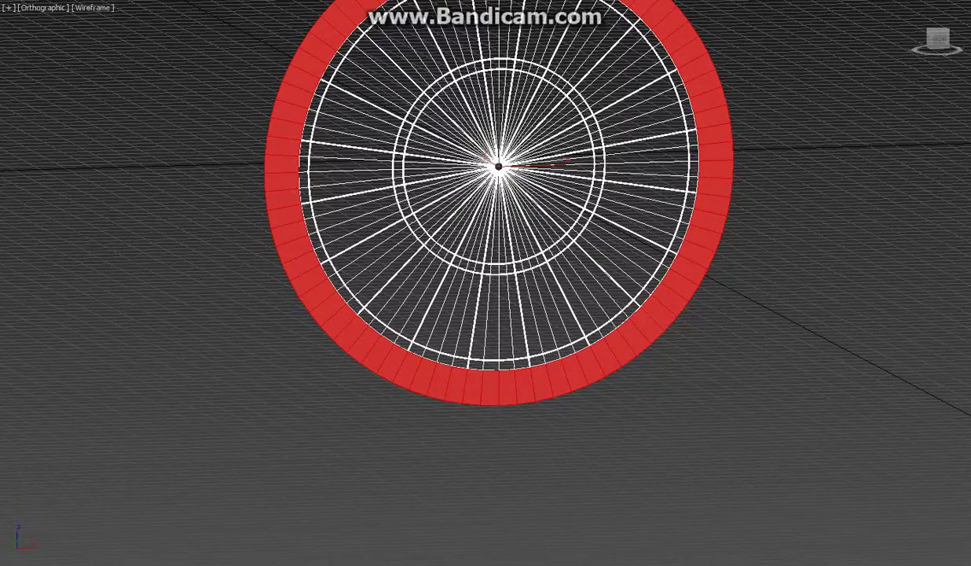
scroll(650, 197, up, 3)
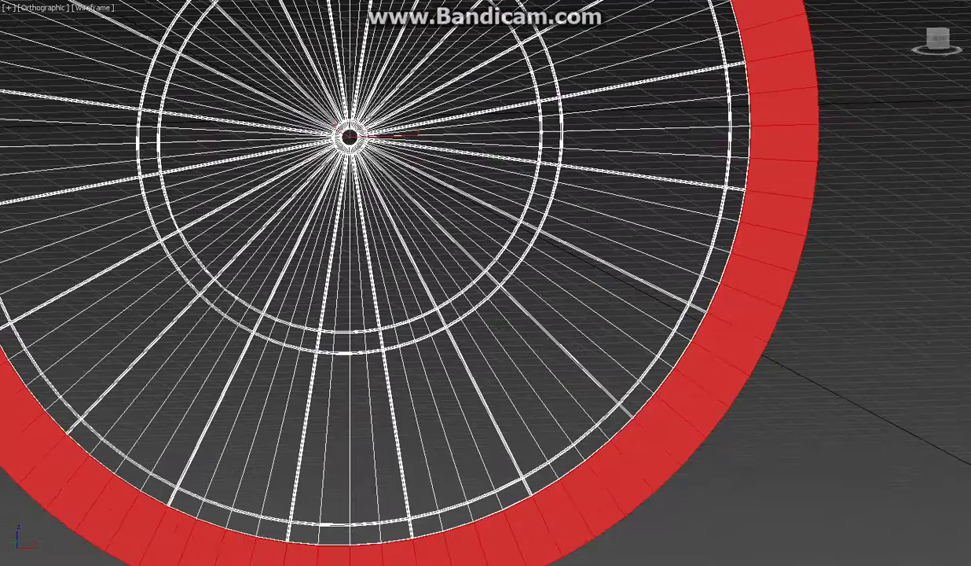
scroll(650, 197, up, 3)
scroll(650, 196, up, 3)
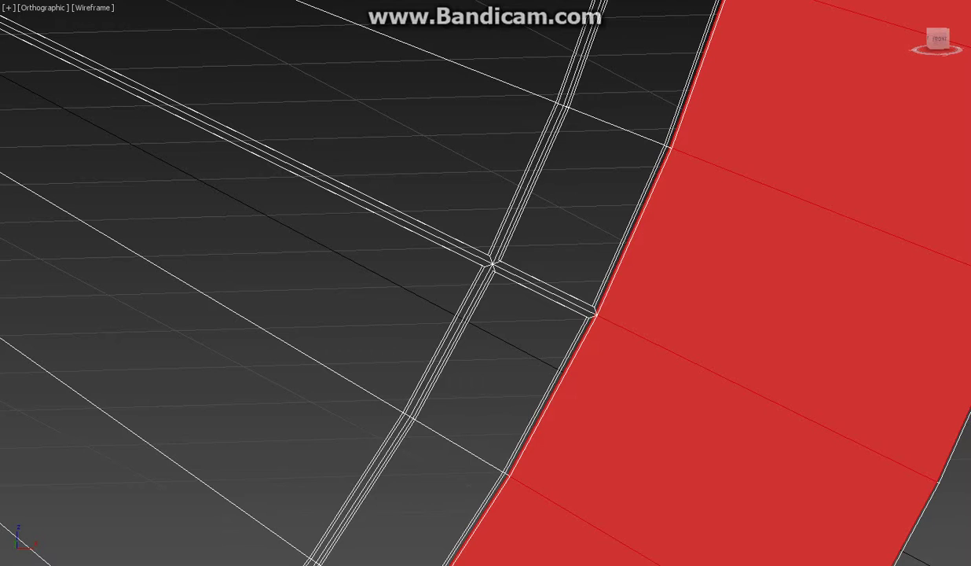
middle_drag(485, 283, 428, 177)
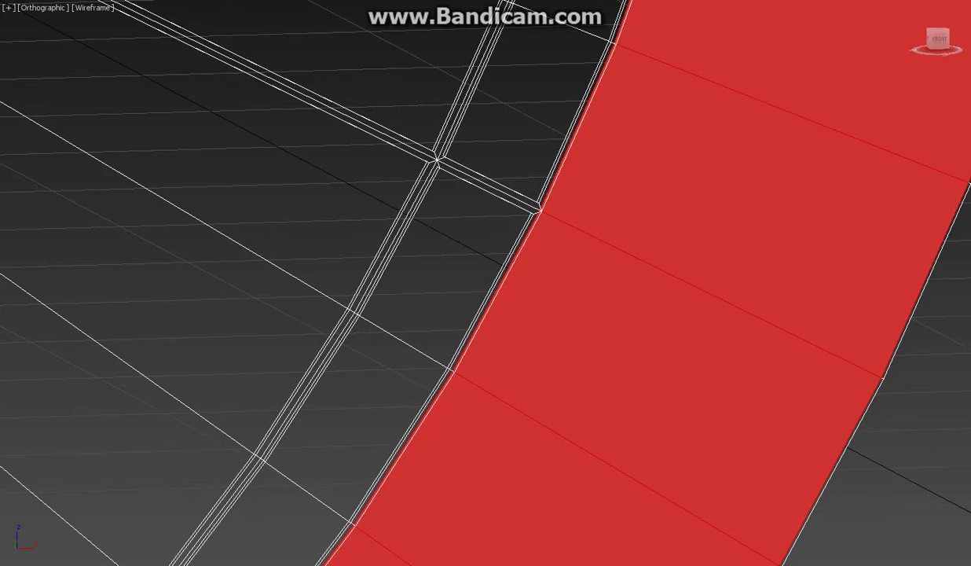
scroll(536, 234, down, 5)
scroll(535, 234, down, 5)
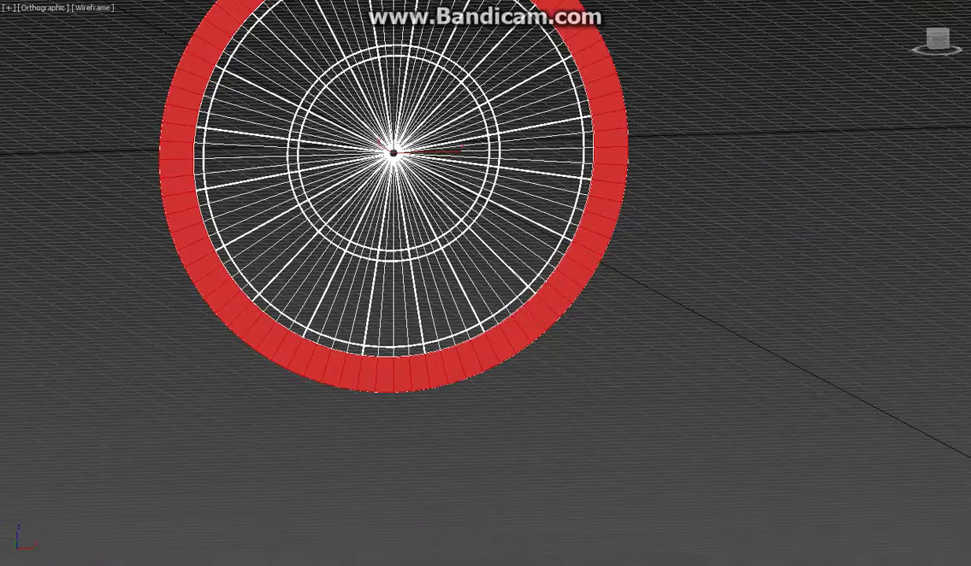
middle_drag(536, 234, 739, 322)
alt+middle_drag(486, 283, 550, 283)
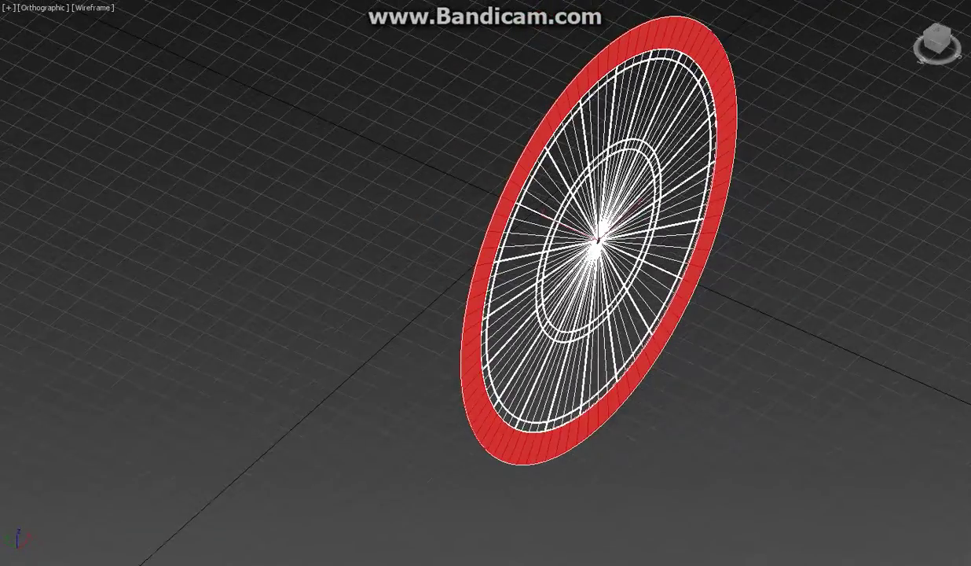
scroll(485, 283, up, 3)
scroll(486, 283, up, 3)
scroll(485, 283, up, 2)
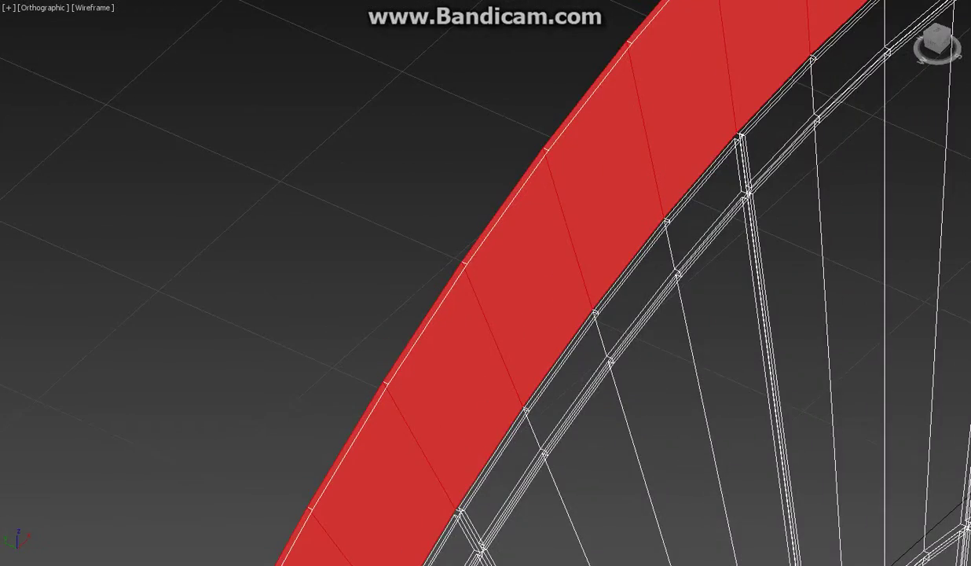
scroll(486, 283, up, 2)
scroll(485, 283, up, 1)
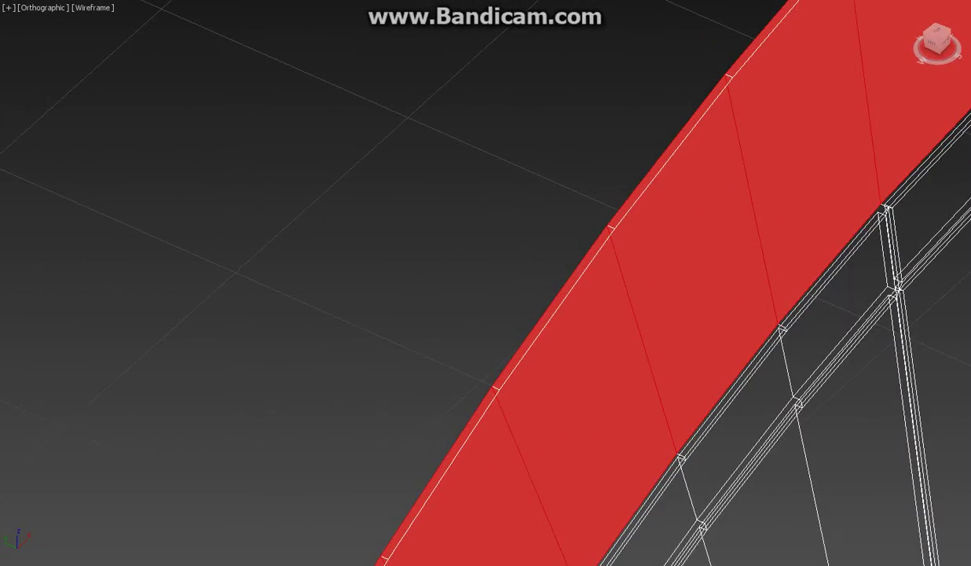
key(4)
key(2)
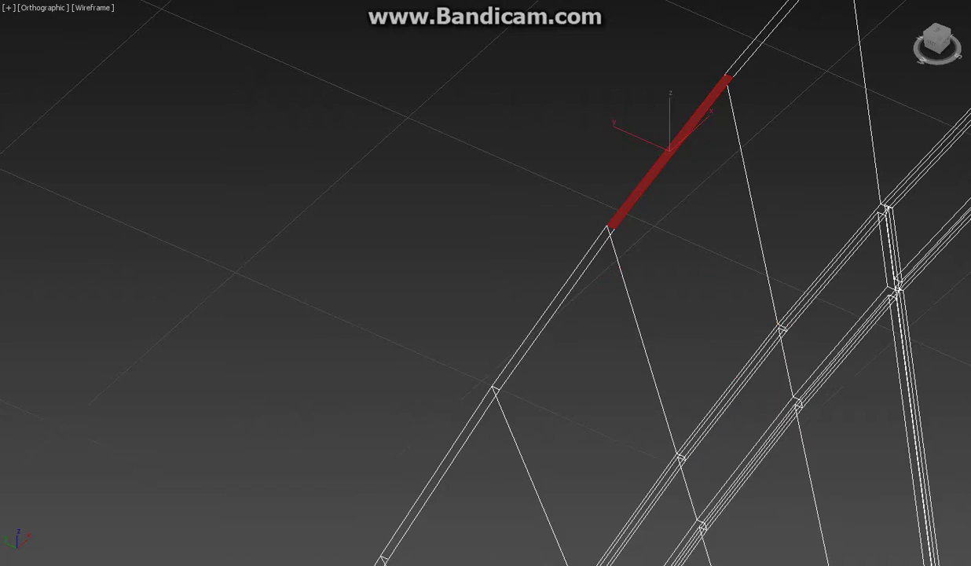
scroll(485, 283, down, 1)
scroll(486, 283, down, 4)
scroll(485, 282, down, 2)
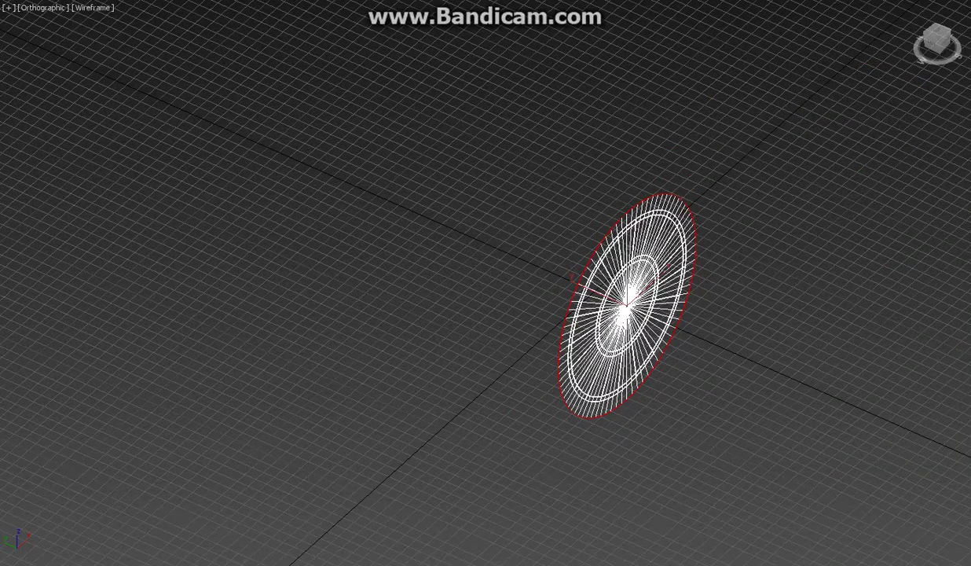
key(ctrl+d)
scroll(598, 200, up, 3)
scroll(597, 200, up, 2)
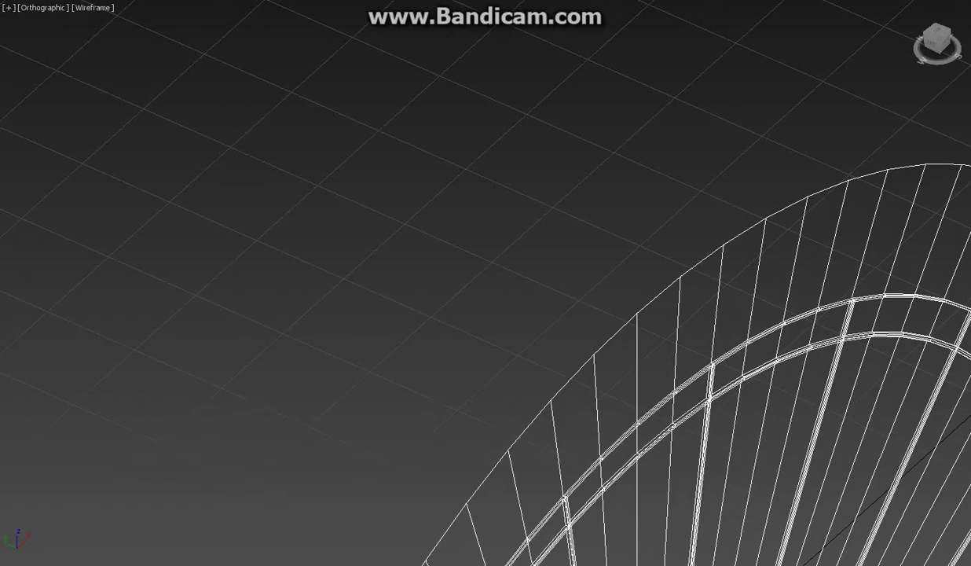
scroll(597, 201, down, 3)
scroll(598, 201, down, 2)
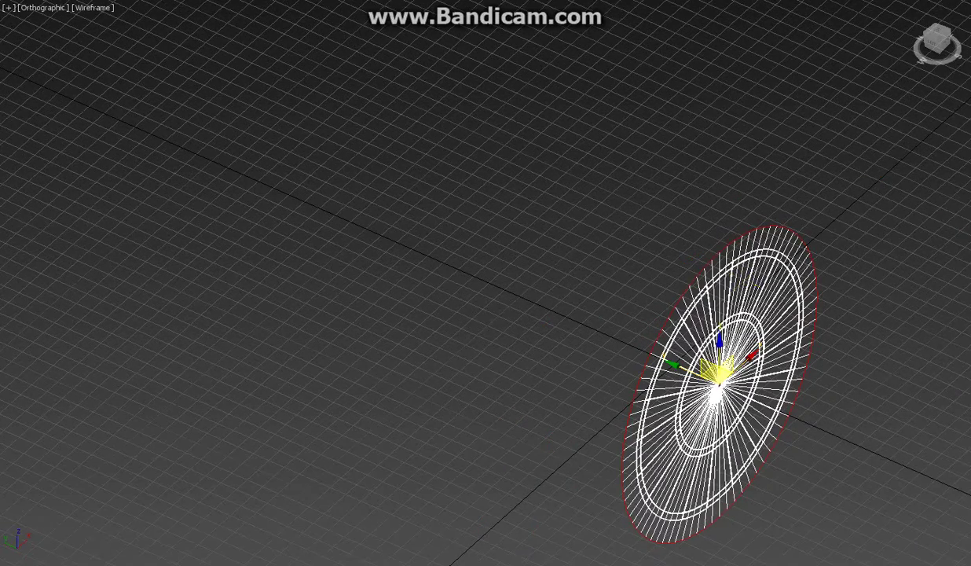
scroll(660, 305, up, 1)
scroll(660, 305, up, 2)
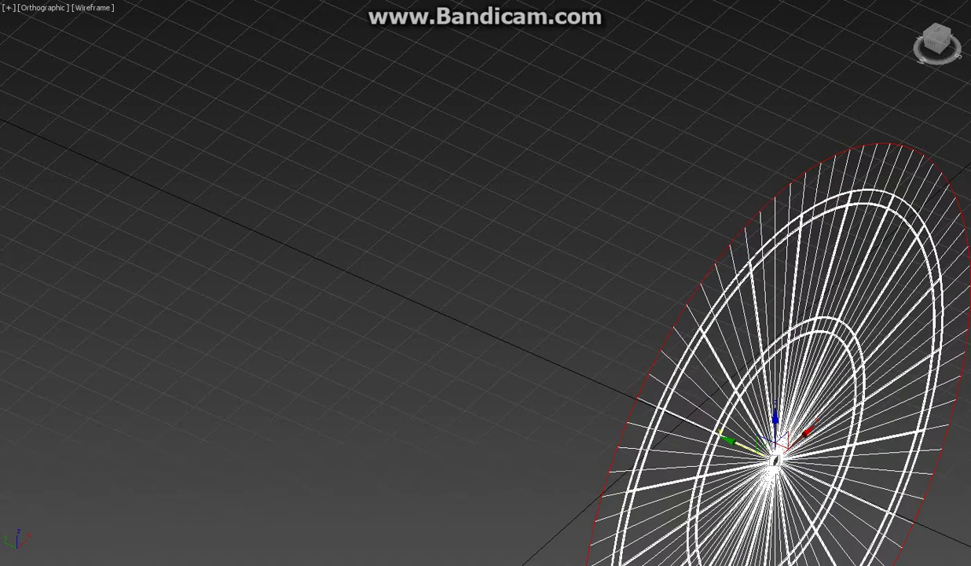
drag(774, 460, 774, 424)
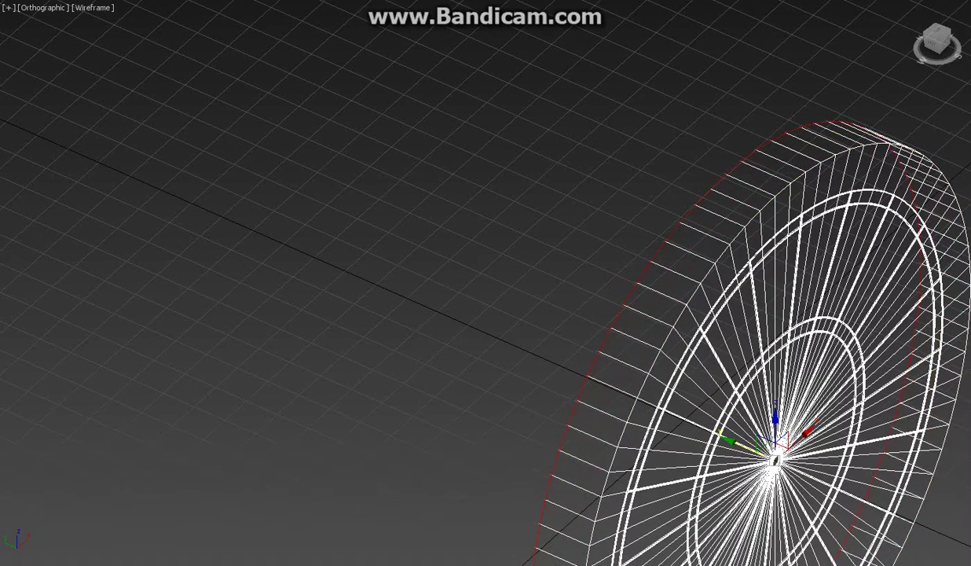
mouse_move(487, 314)
alt+middle_down()
mouse_move(550, 314)
mouse_move(503, 314)
mouse_move(471, 298)
alt+middle_up()
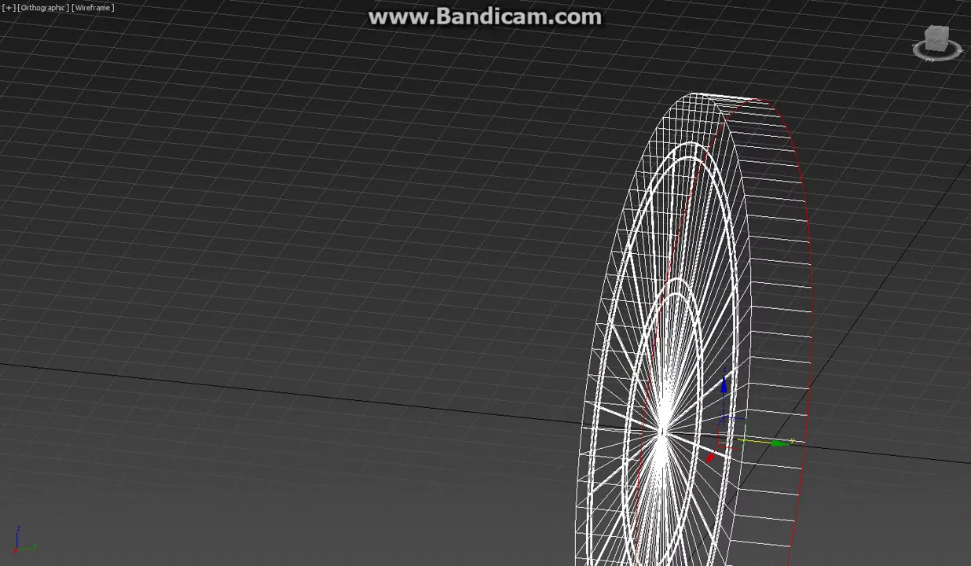
key(ctrl+d)
click(679, 151)
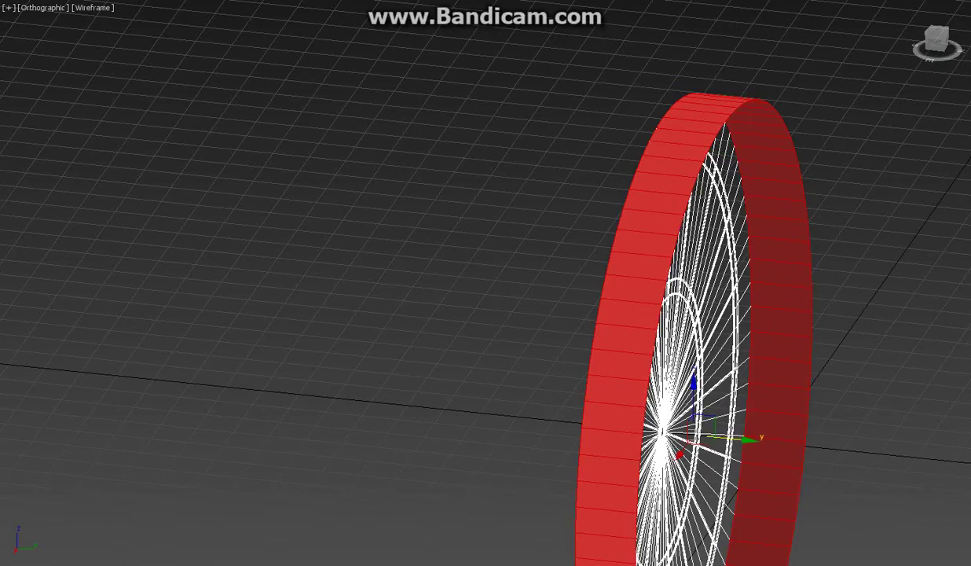
mouse_move(487, 314)
alt+middle_down()
mouse_move(448, 306)
mouse_move(464, 307)
alt+middle_up()
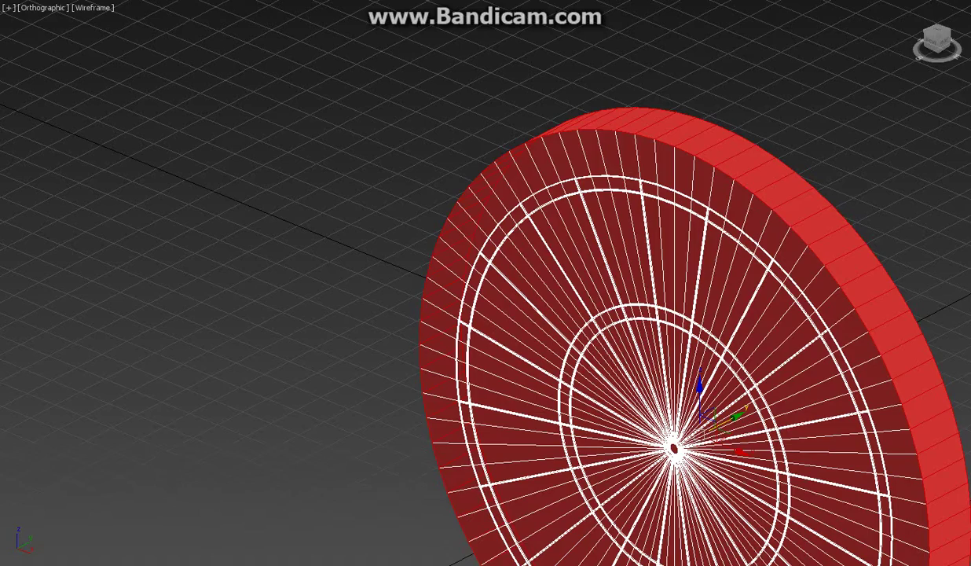
alt+middle_drag(487, 315, 444, 314)
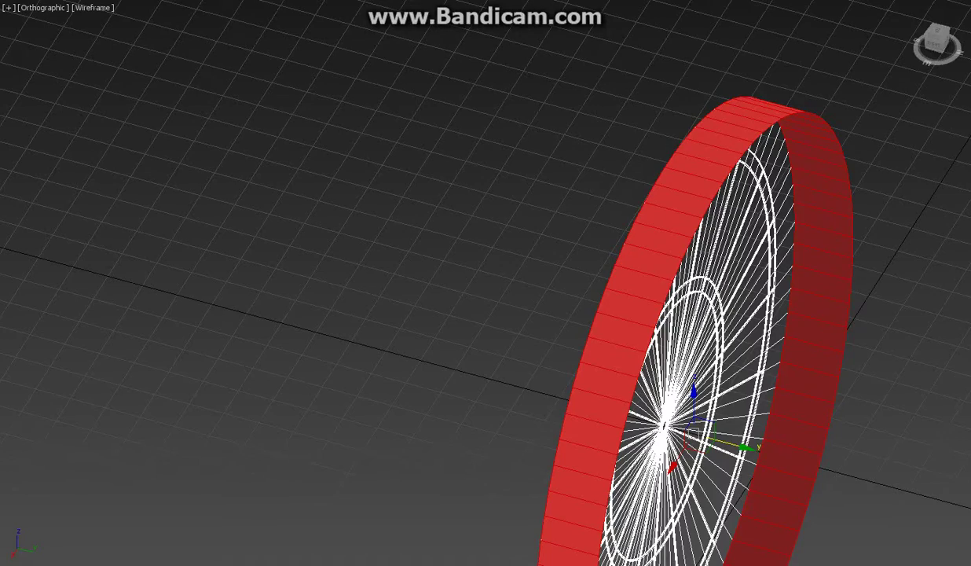
alt+middle_drag(487, 314, 412, 314)
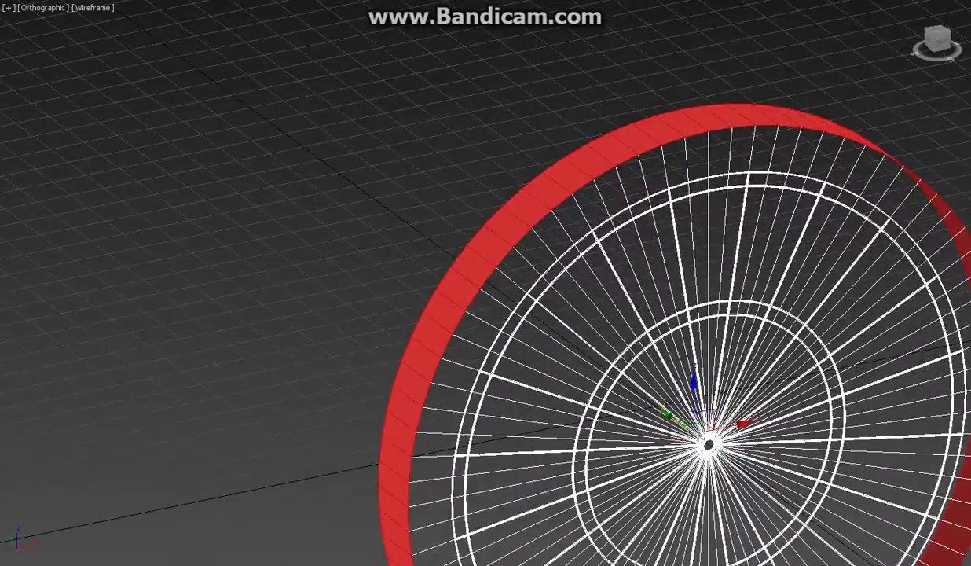
scroll(487, 283, up, 5)
scroll(487, 283, up, 4)
scroll(487, 283, down, 5)
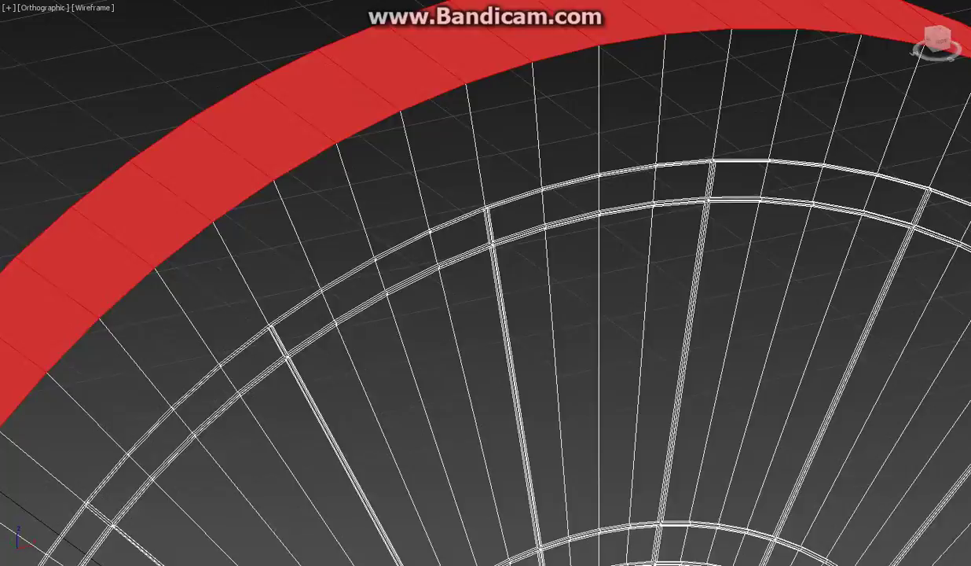
scroll(487, 283, down, 5)
scroll(487, 283, down, 2)
scroll(487, 283, up, 3)
scroll(668, 259, up, 3)
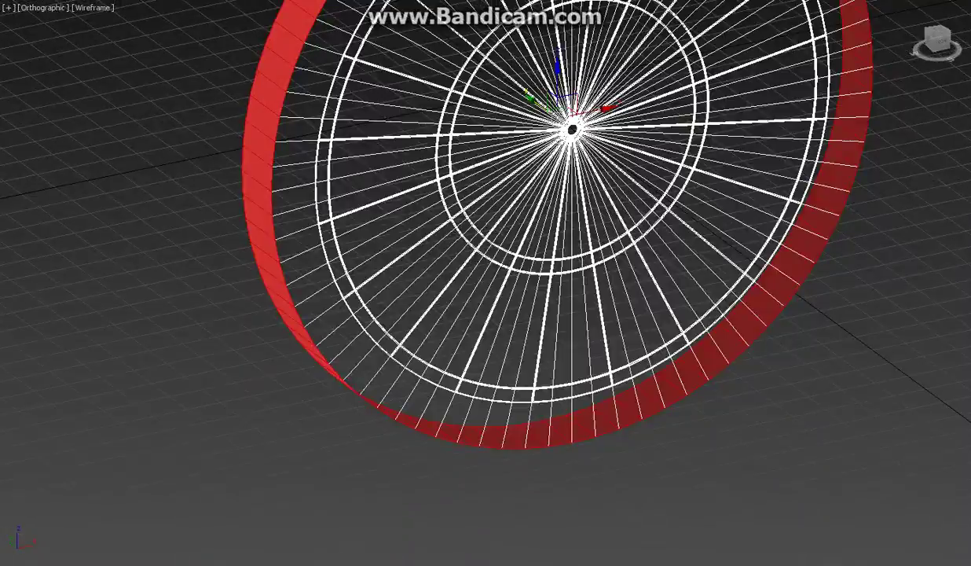
scroll(668, 259, up, 2)
scroll(668, 259, up, 4)
scroll(668, 260, up, 3)
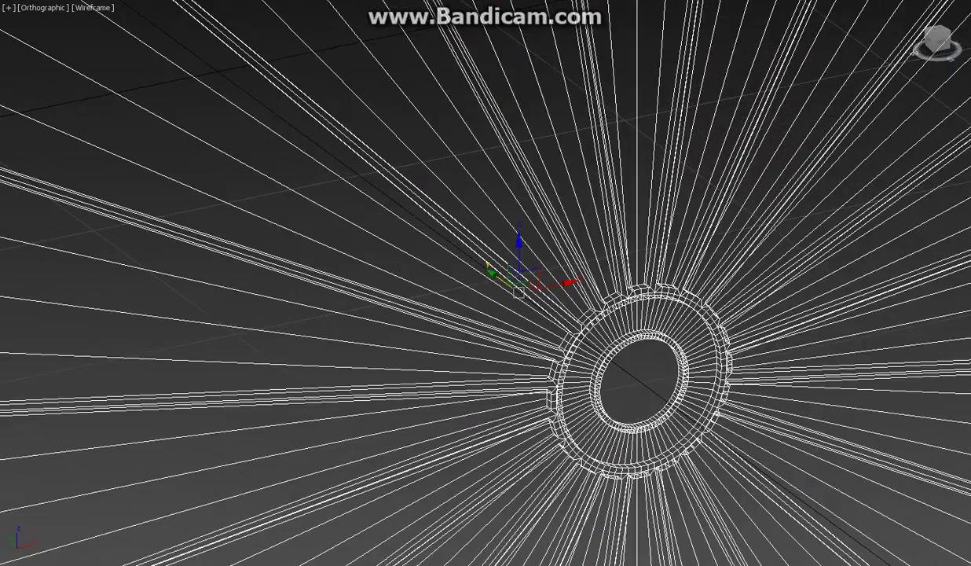
Step: Show the disc shaded, zoom out, and deselect the rim faces so it reads as one dark disc
key(F3)
scroll(664, 244, down, 5)
scroll(664, 244, down, 4)
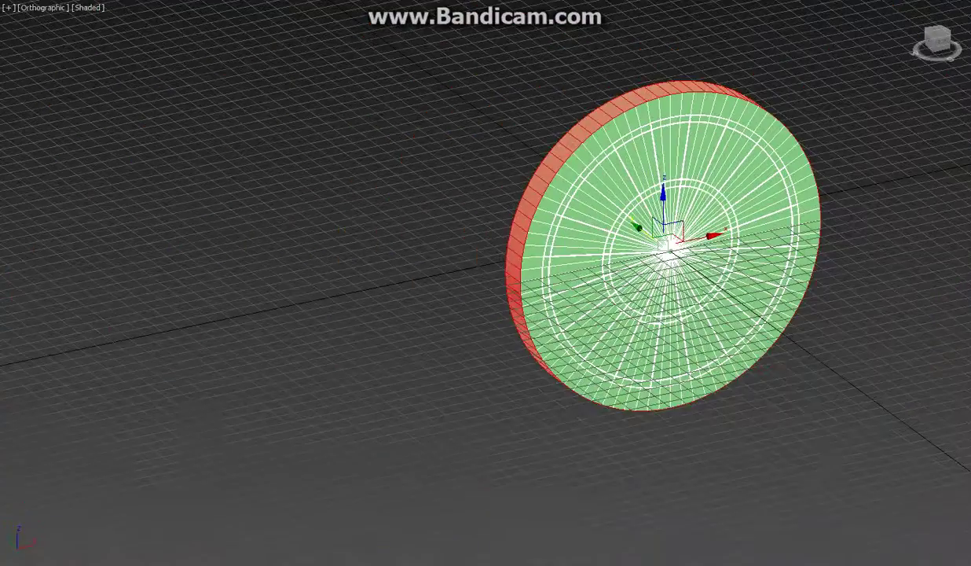
key(ctrl+d)
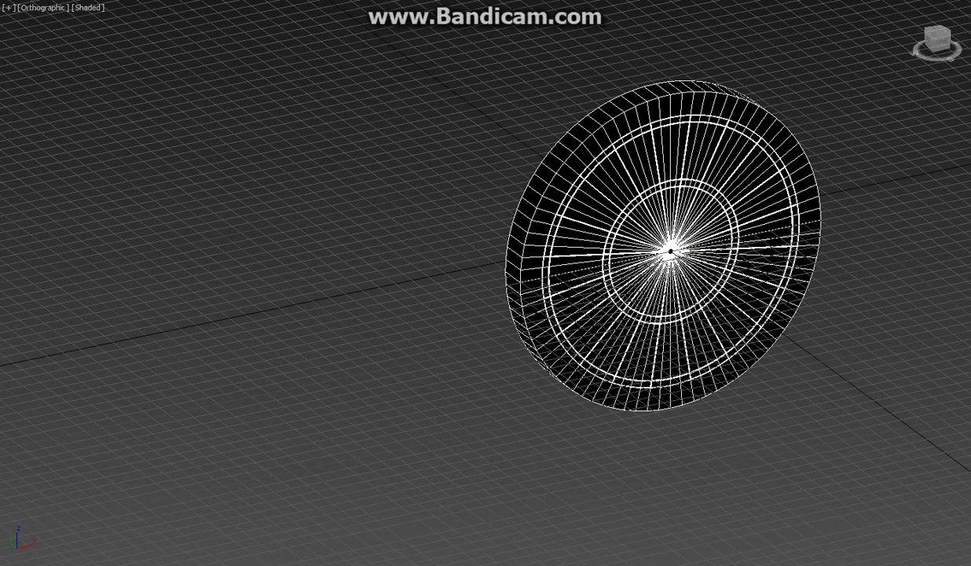
Step: Select the dart disc and apply a light grey material to it
click(670, 250)
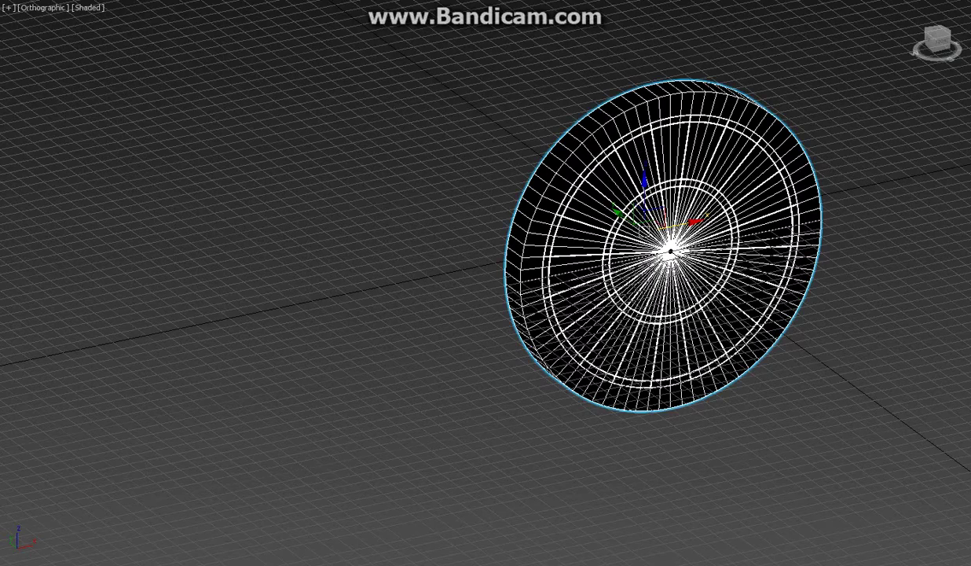
scroll(585, 154, up, 3)
scroll(586, 154, up, 2)
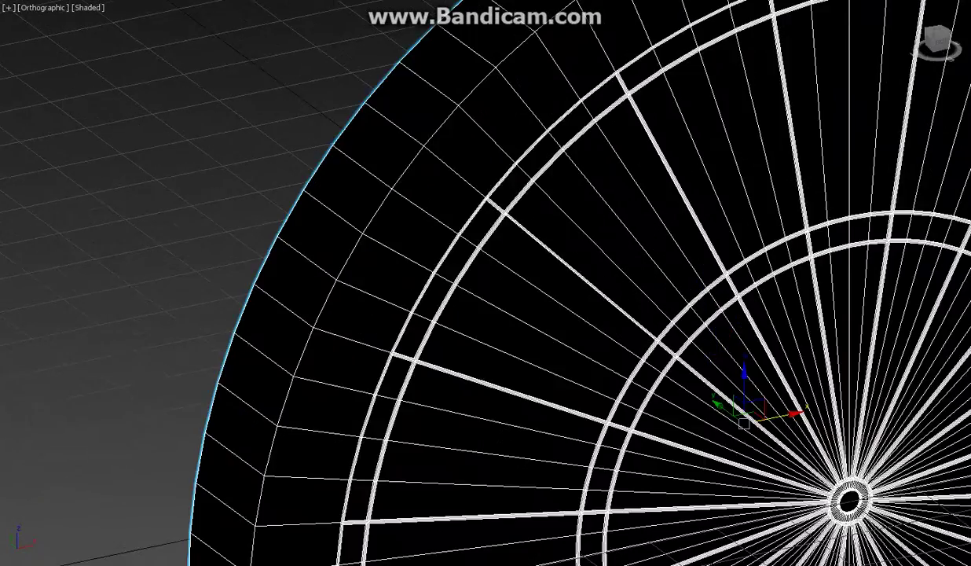
scroll(586, 153, down, 2)
scroll(509, 235, up, 3)
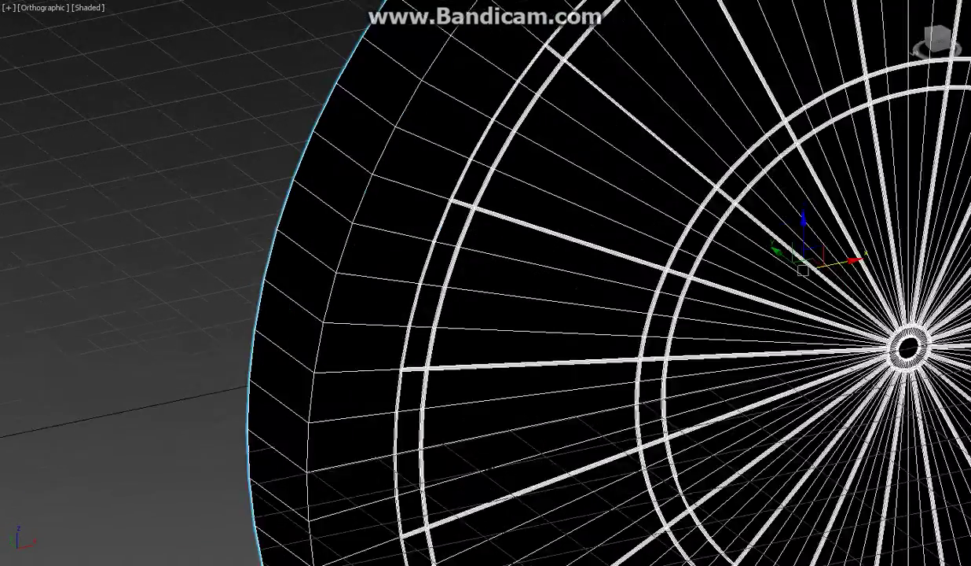
scroll(509, 235, up, 2)
scroll(510, 234, down, 2)
alt+middle_drag(551, 314, 487, 299)
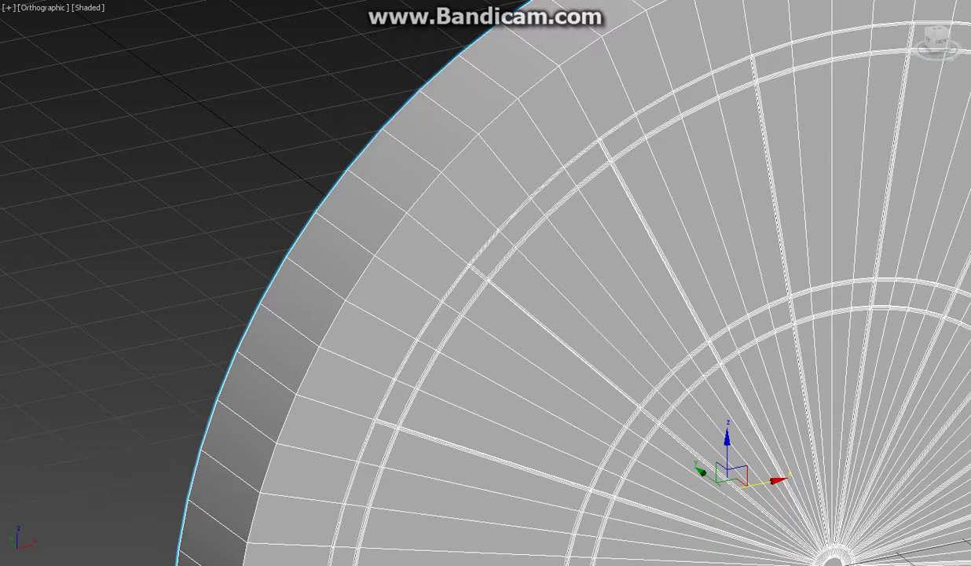
Step: Turn the alternating wedge faces black and zoom out to view the coloured rings
key(Delete)
scroll(300, 262, down, 2)
scroll(300, 261, down, 2)
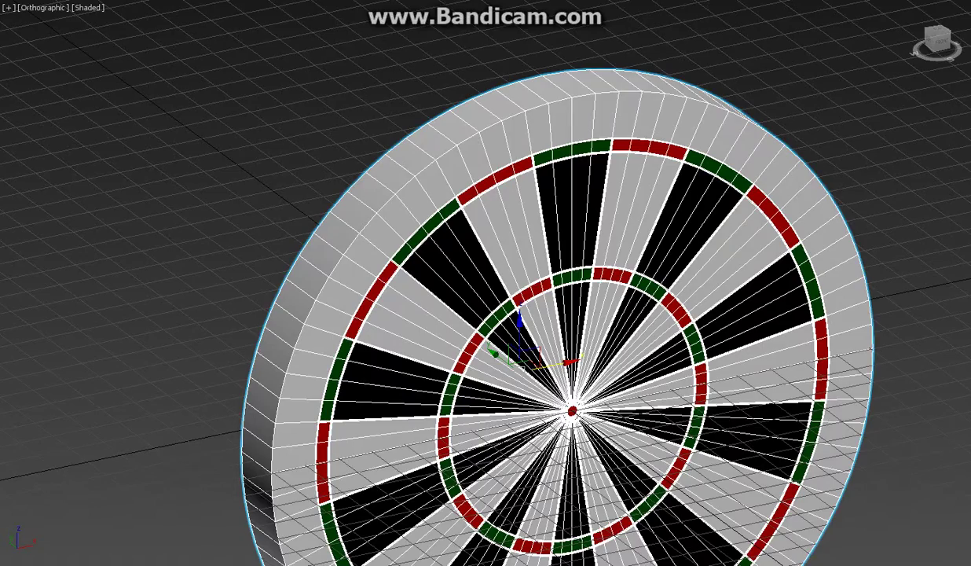
Step: Zoom in and out on the board to check the black rim and bullseye
scroll(420, 224, up, 3)
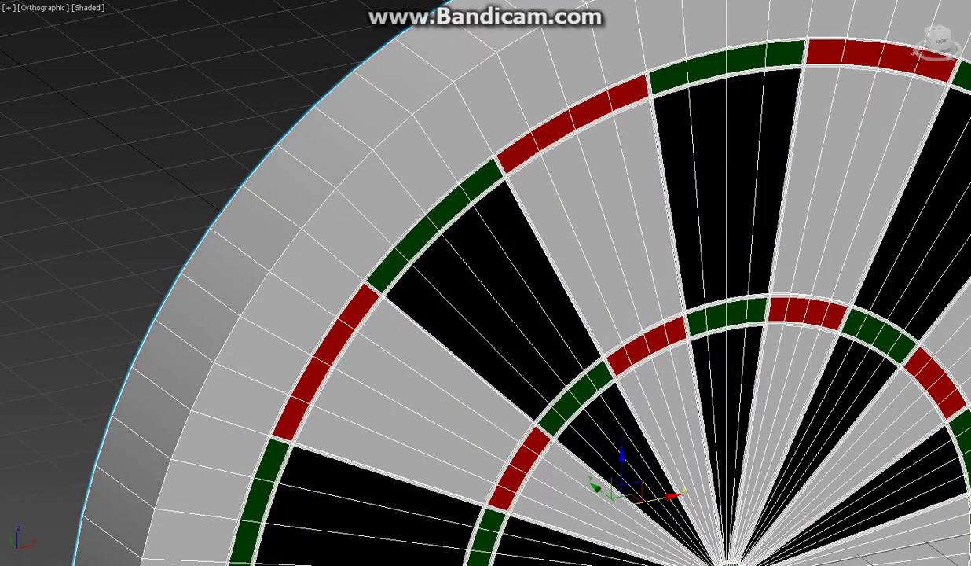
scroll(554, 138, down, 2)
scroll(554, 137, down, 2)
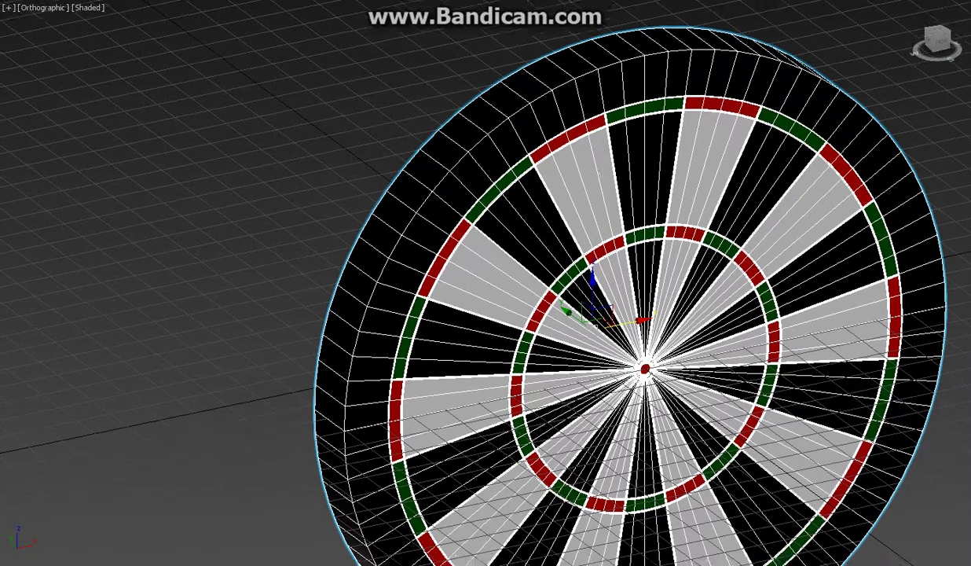
scroll(643, 378, up, 3)
scroll(643, 378, up, 5)
scroll(643, 377, down, 8)
scroll(610, 227, up, 5)
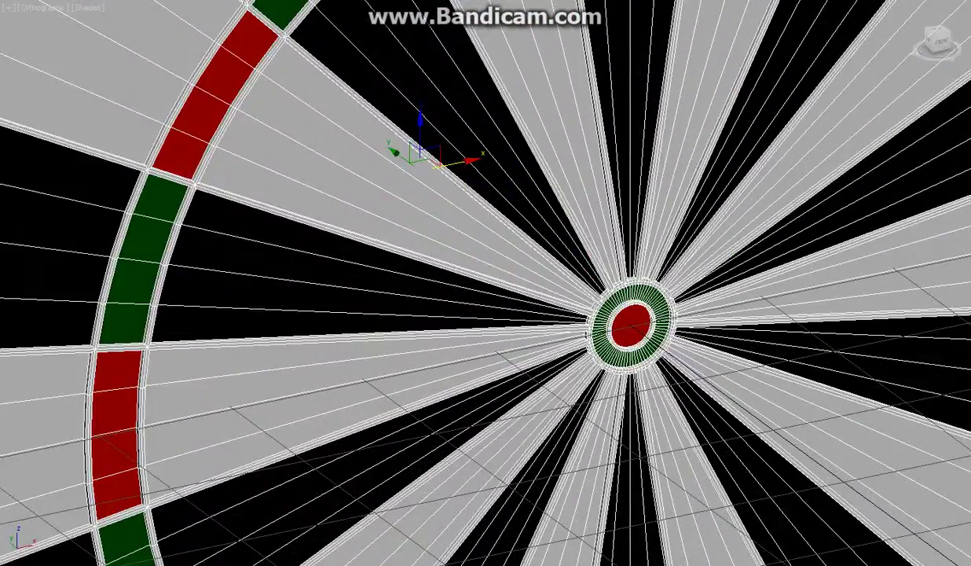
scroll(609, 227, up, 5)
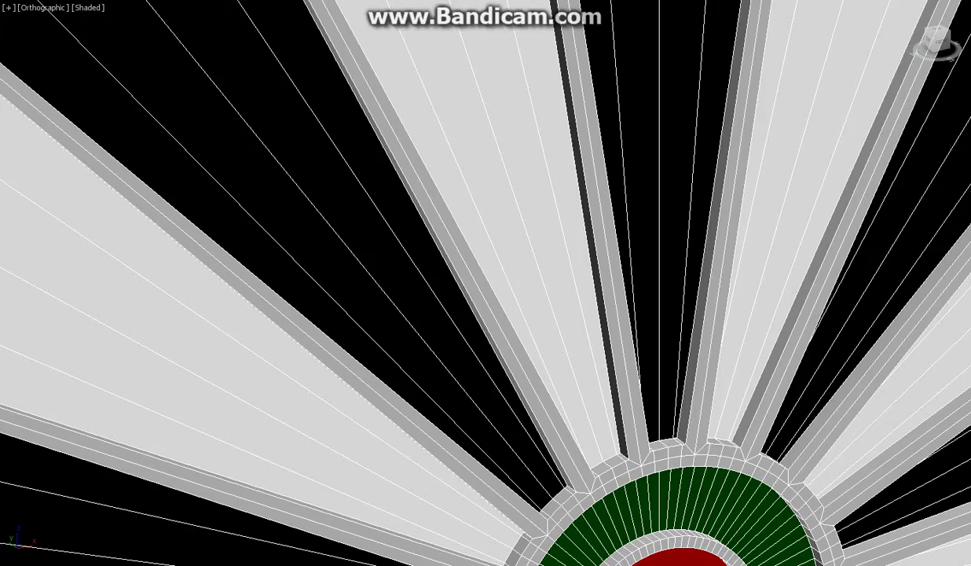
scroll(649, 327, down, 3)
scroll(639, 240, down, 5)
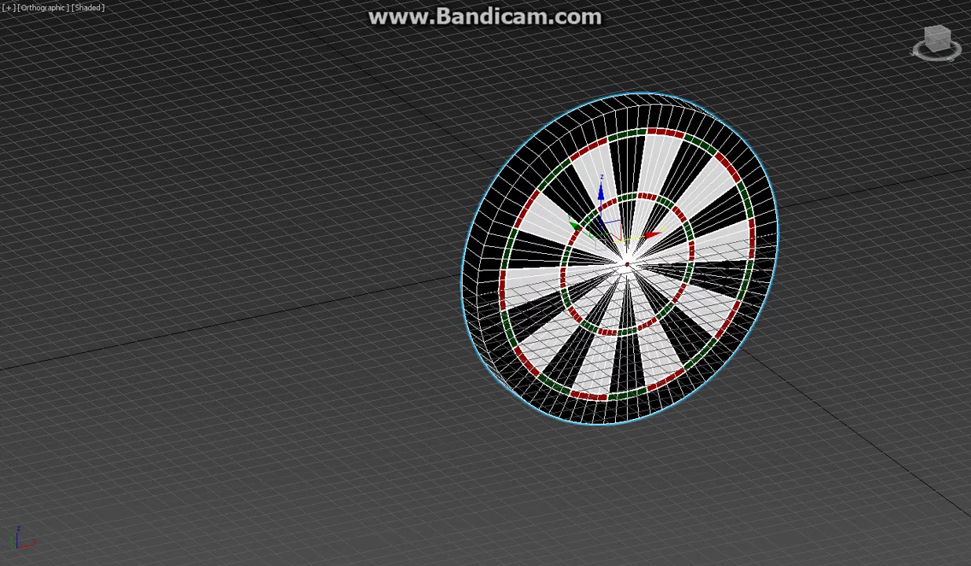
scroll(644, 126, up, 4)
scroll(645, 126, up, 4)
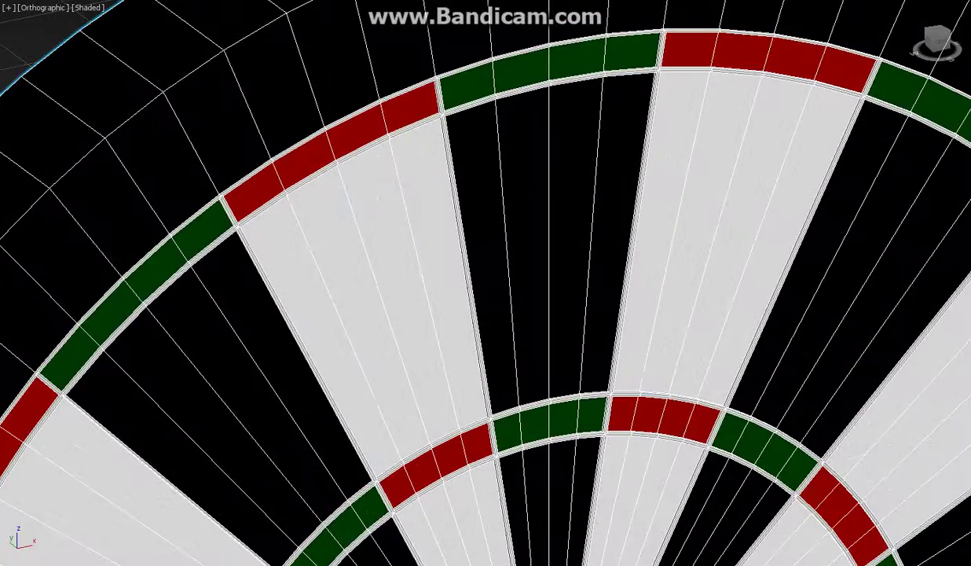
scroll(486, 283, down, 5)
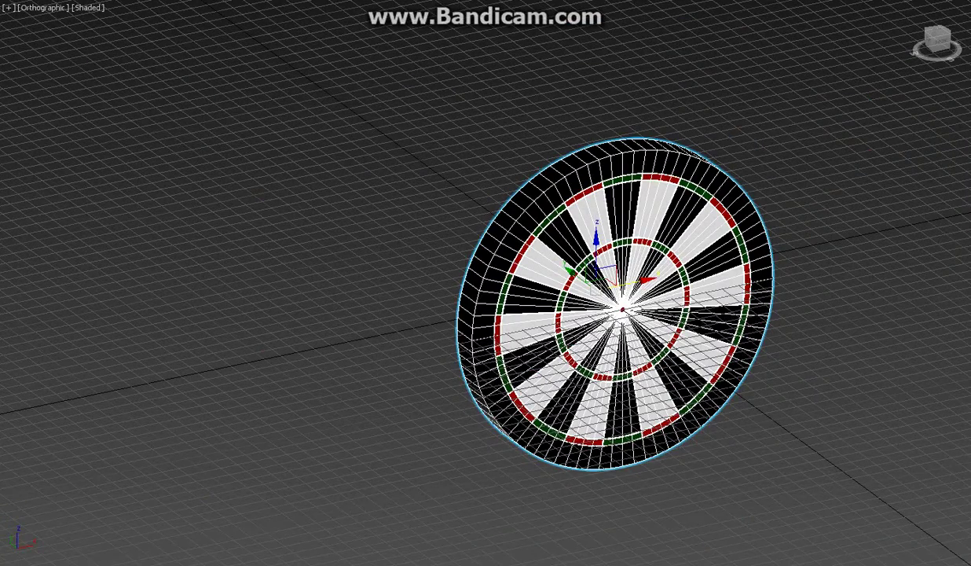
scroll(519, 126, up, 4)
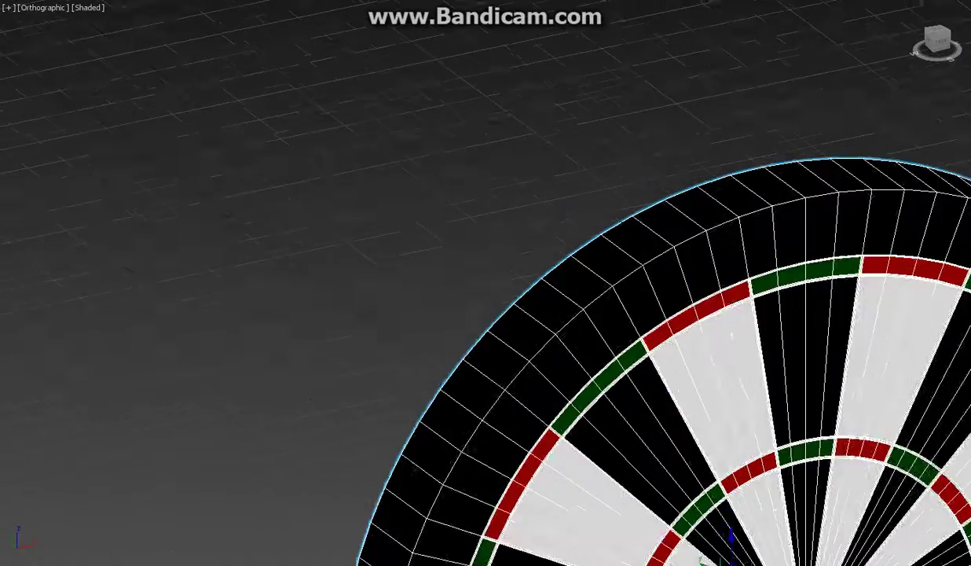
scroll(519, 125, down, 4)
scroll(518, 126, down, 2)
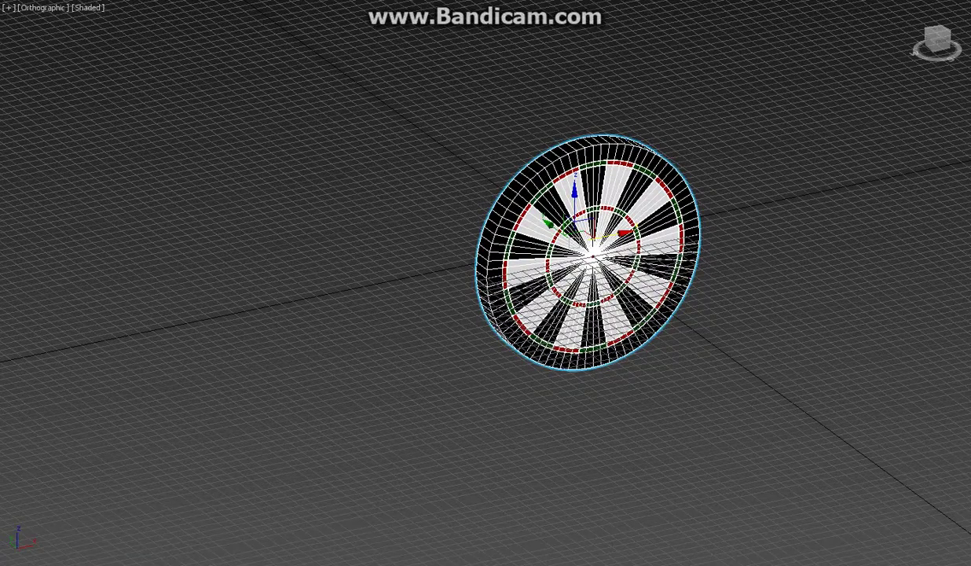